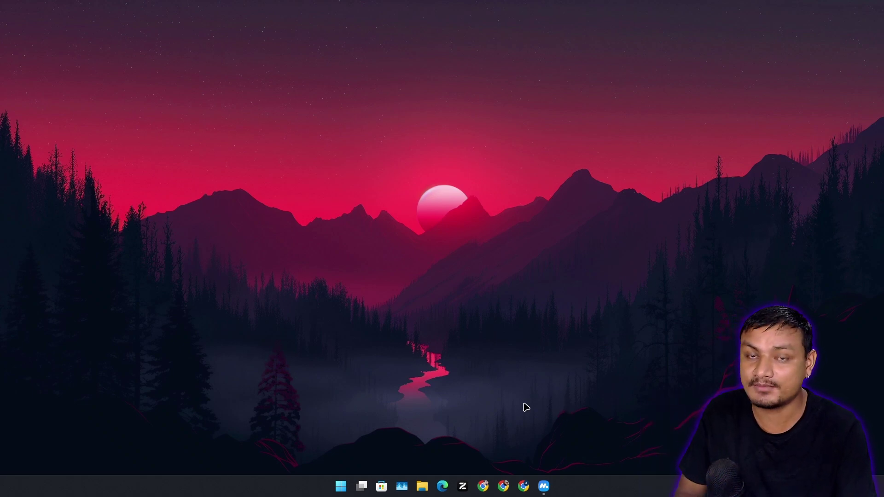
Step: Bring up MuMu Player 12 and open the Gemini app from the emulator's home screen
{"action": "left_click", "coordinate": [545, 487]}
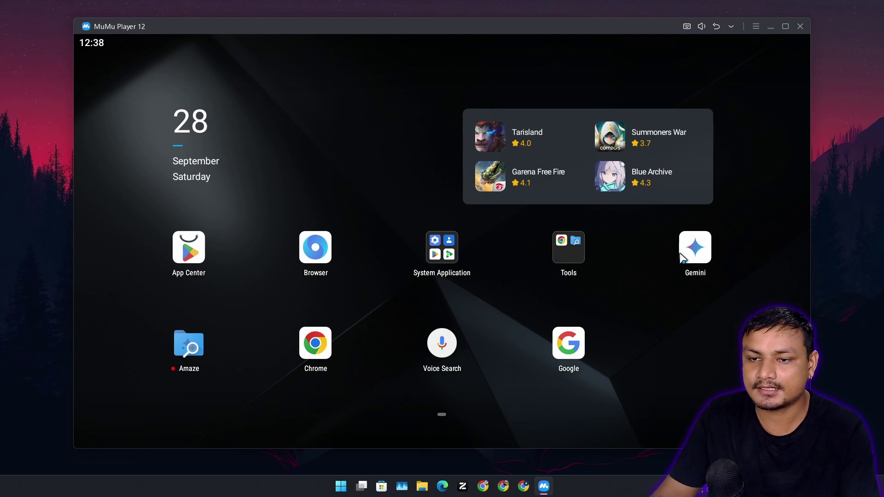
{"action": "left_click", "coordinate": [440, 262]}
{"action": "left_click", "coordinate": [642, 300]}
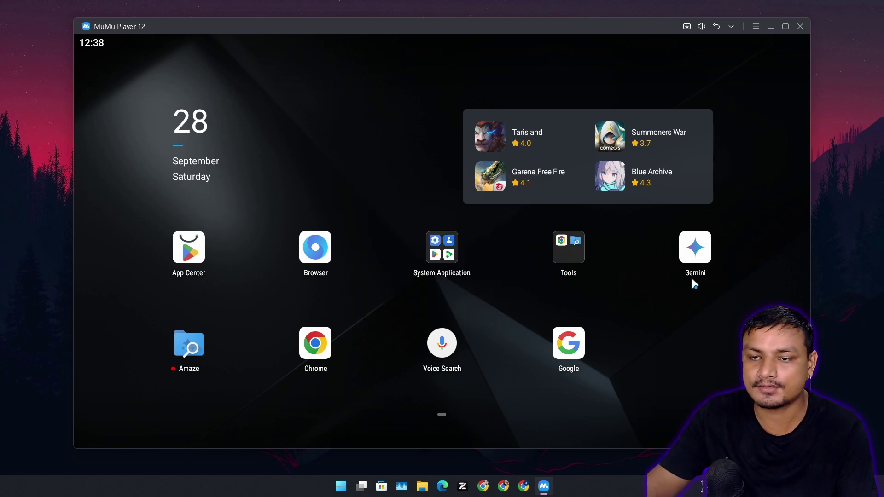
{"action": "left_click", "coordinate": [697, 253]}
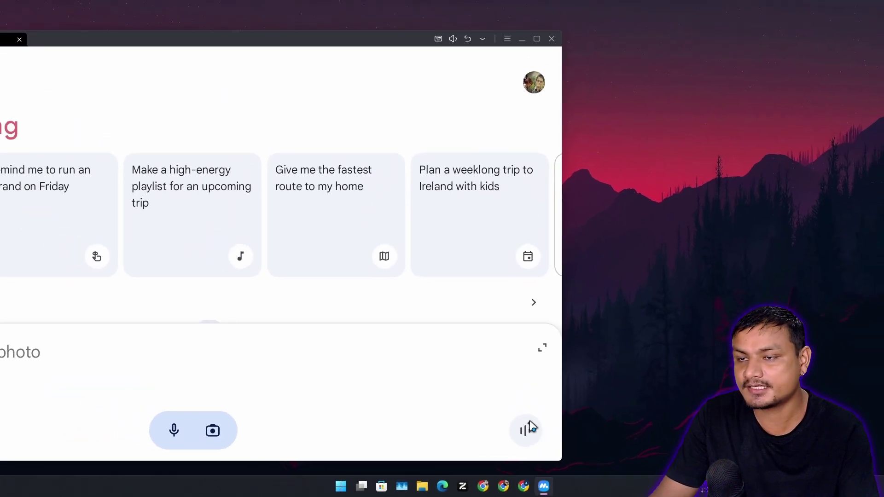
Step: Start a Gemini Live voice chat, say "Hello, how are you doing?", and end the chat to return to Gemini's start page
{"action": "left_click_drag", "start_coordinate": [303, 42], "coordinate": [495, 26]}
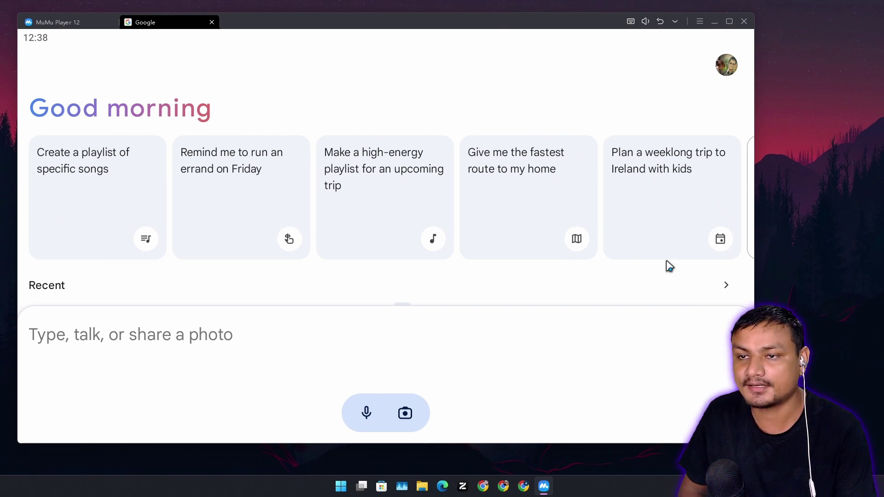
{"action": "left_click", "coordinate": [725, 413]}
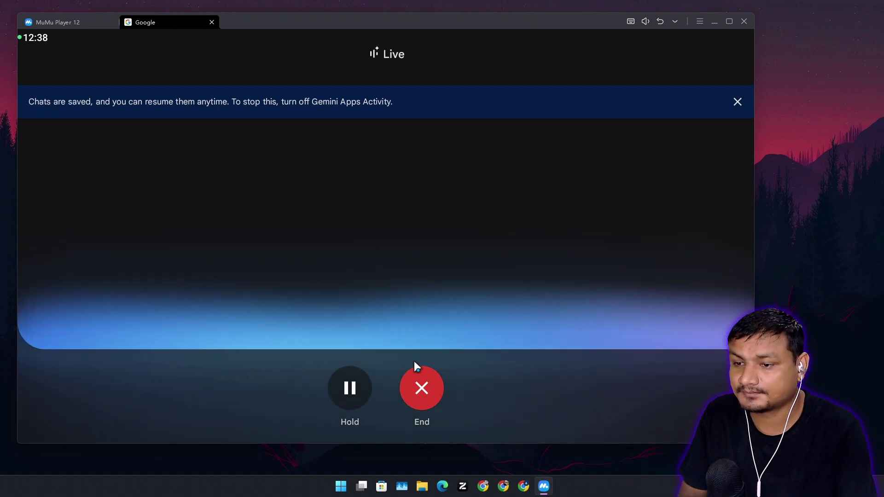
{"action": "left_click", "coordinate": [426, 386]}
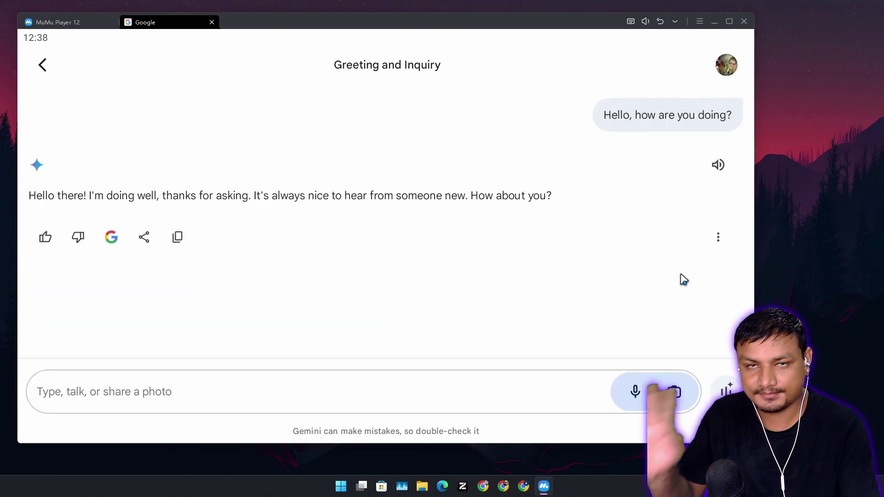
{"action": "left_click", "coordinate": [48, 73]}
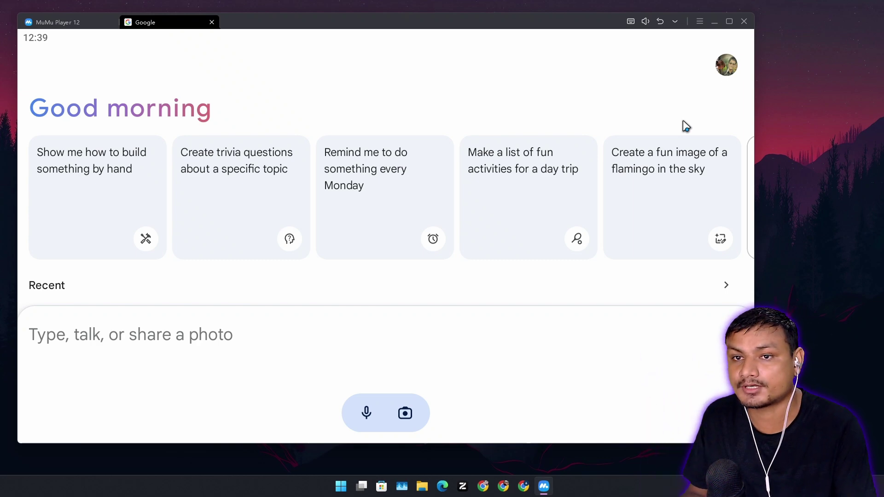
Step: Look through the Gemini account menu options, including extensions and activity, and close the menu
{"action": "left_click", "coordinate": [727, 65]}
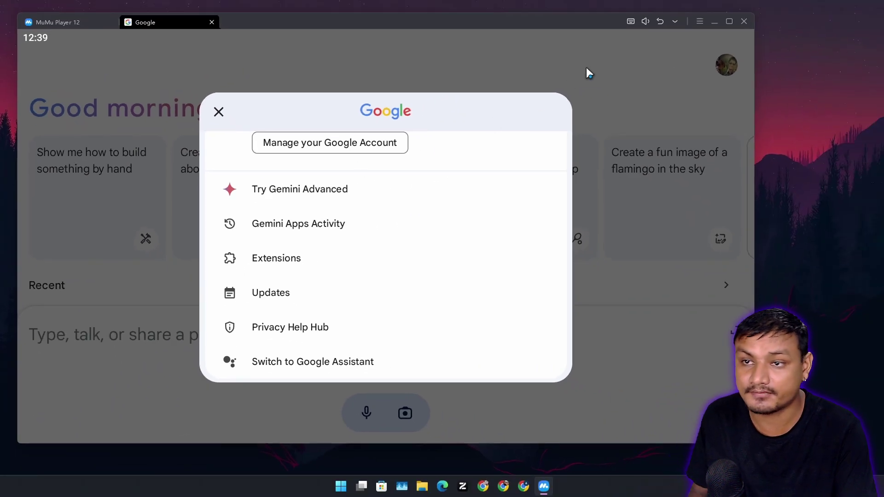
{"action": "left_click", "coordinate": [587, 68]}
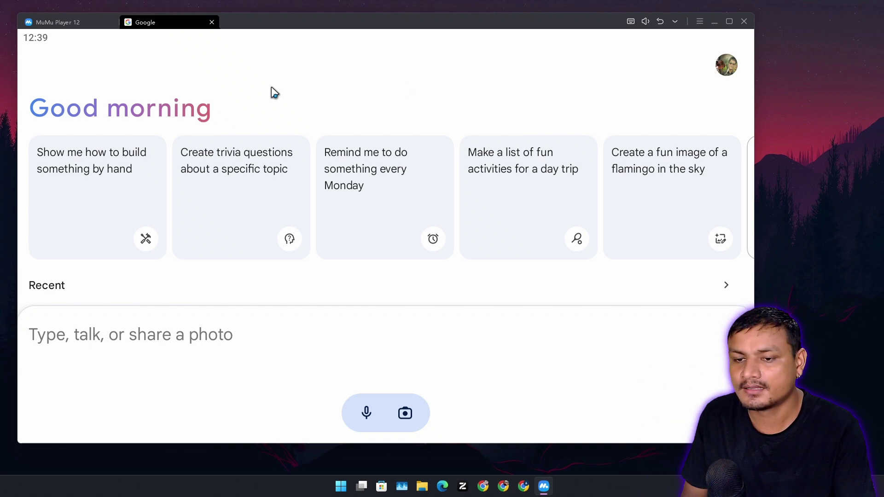
{"action": "left_click_drag", "start_coordinate": [231, 29], "coordinate": [285, 17]}
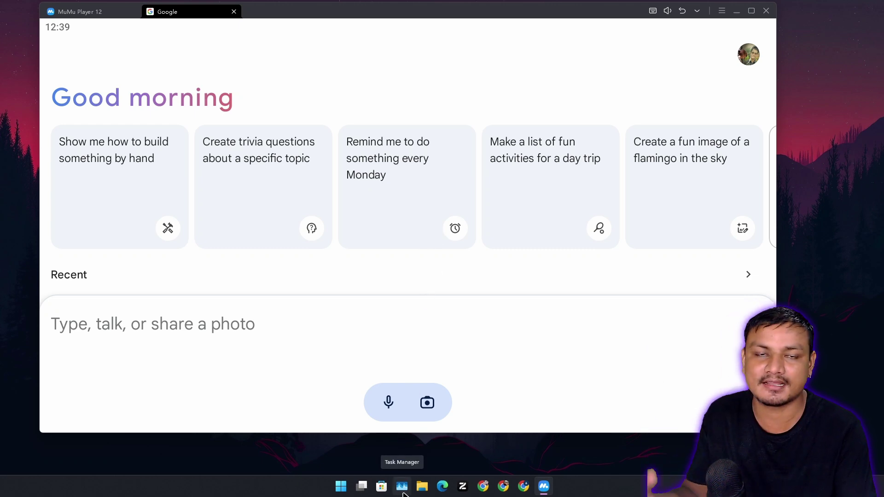
Step: Switch to Task Manager and examine the emulator's load by sorting processes by CPU usage and viewing the CPU performance graph
{"action": "left_click", "coordinate": [401, 486]}
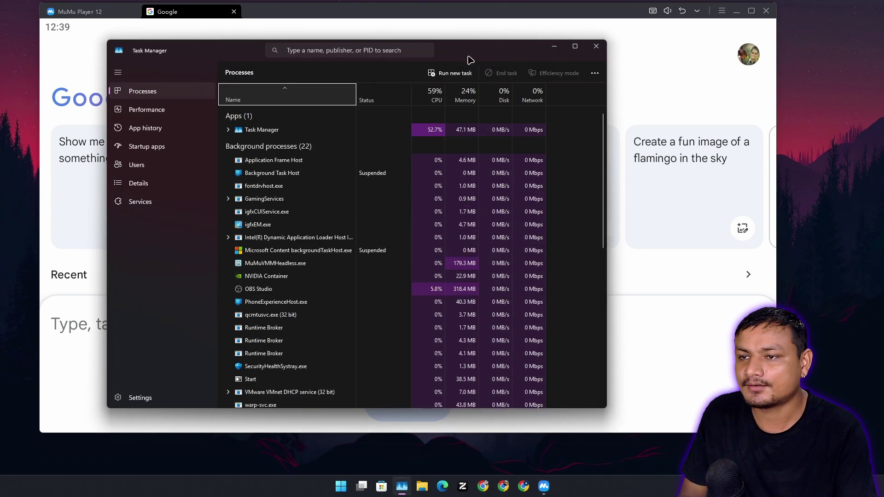
{"action": "left_click_drag", "start_coordinate": [469, 60], "coordinate": [493, 47]}
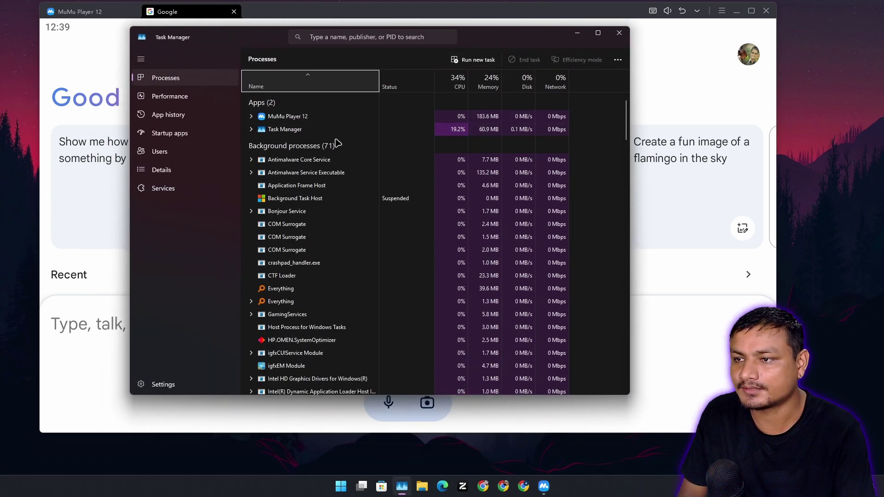
{"action": "left_click", "coordinate": [449, 85]}
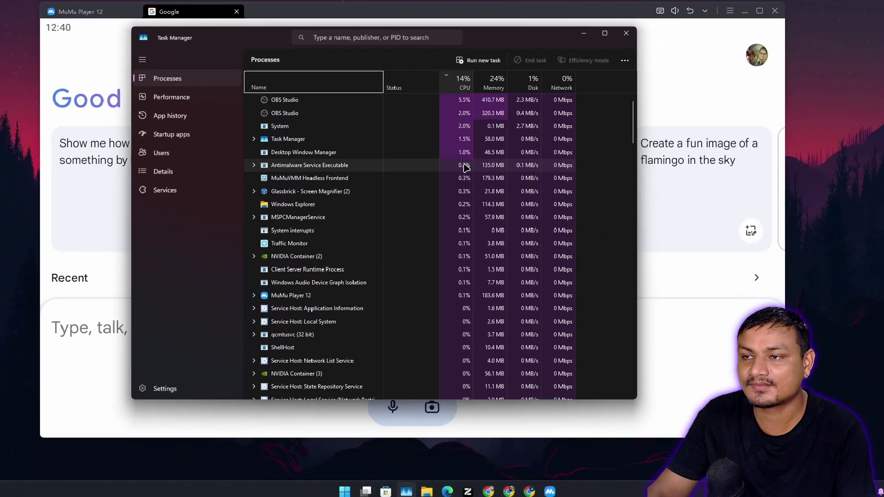
{"action": "key", "text": "Return"}
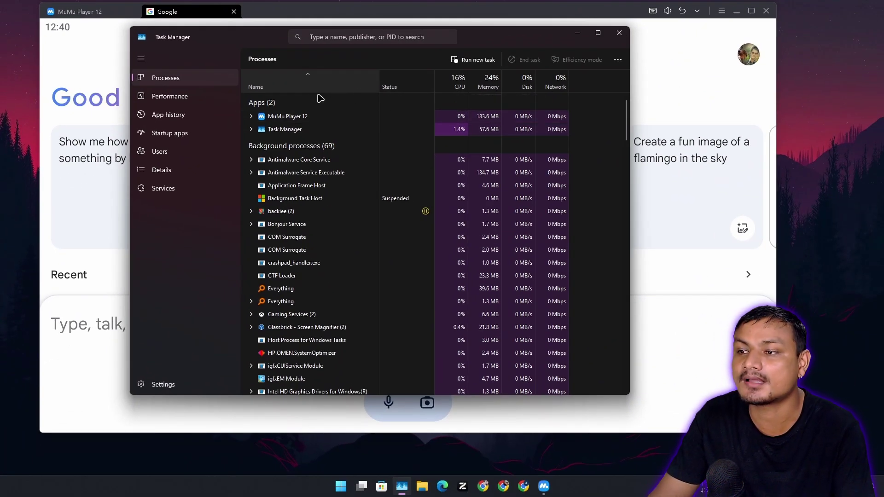
{"action": "left_click", "coordinate": [456, 83]}
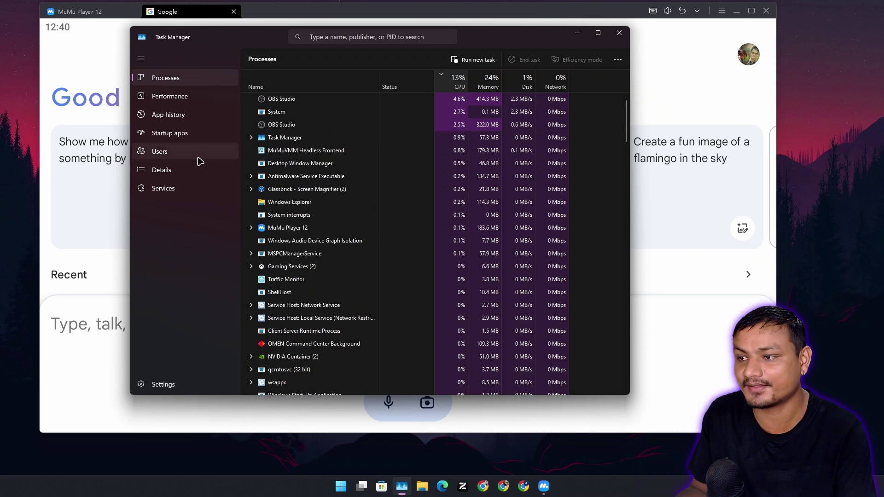
{"action": "left_click", "coordinate": [199, 99]}
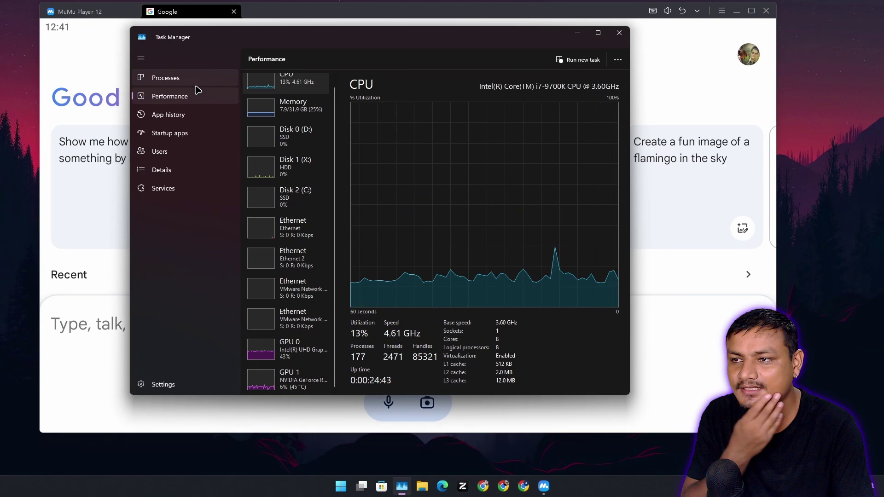
{"action": "left_click", "coordinate": [196, 79]}
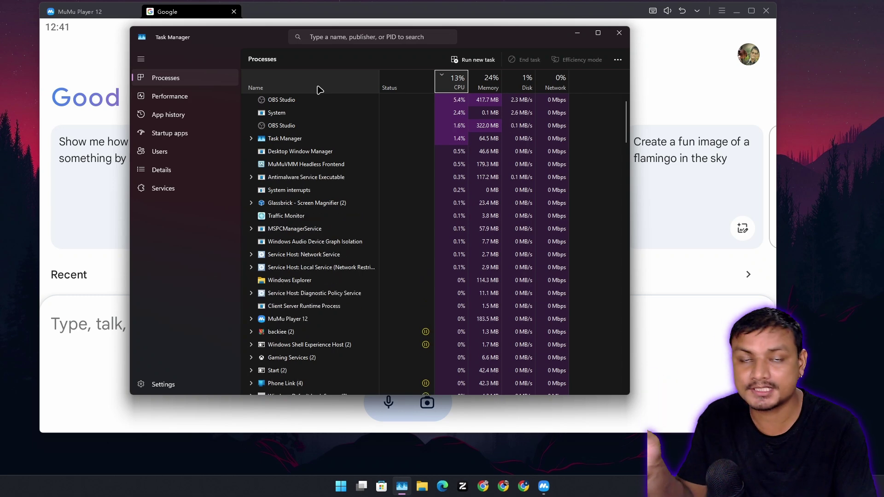
Step: Switch back to MuMu Player, search the Google Play Store for chatgpt, and install OpenAI's ChatGPT app
{"action": "key", "text": "alt+Tab"}
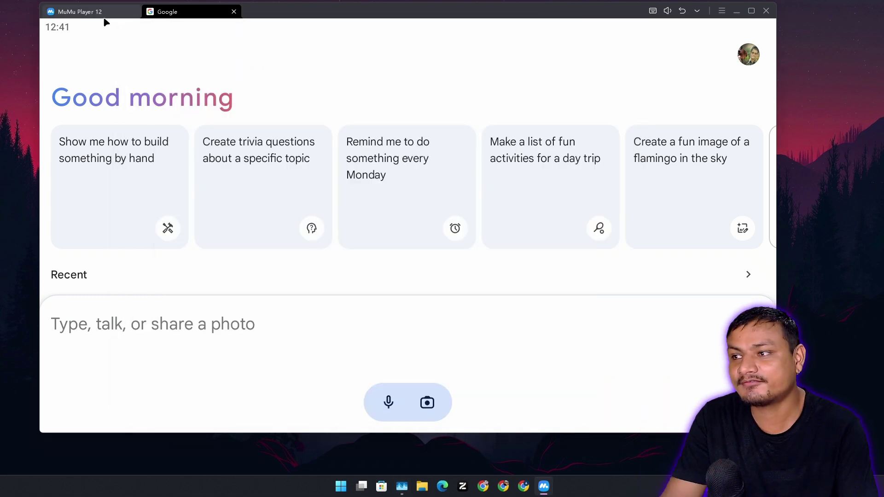
{"action": "left_click", "coordinate": [78, 12]}
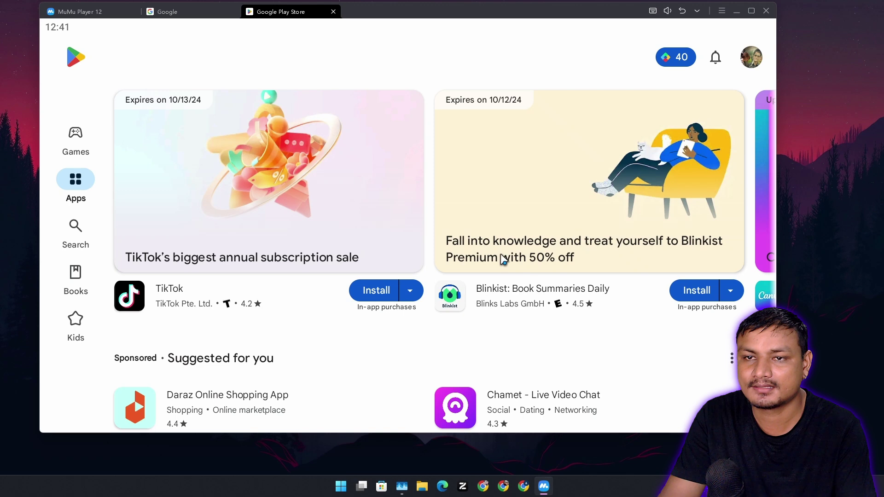
{"action": "left_click", "coordinate": [75, 232]}
{"action": "left_click", "coordinate": [259, 68]}
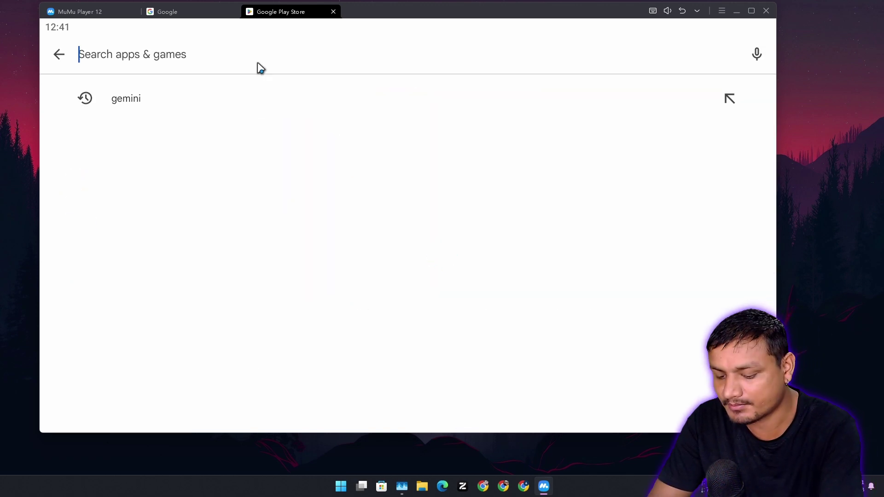
{"action": "type", "text": "chat"}
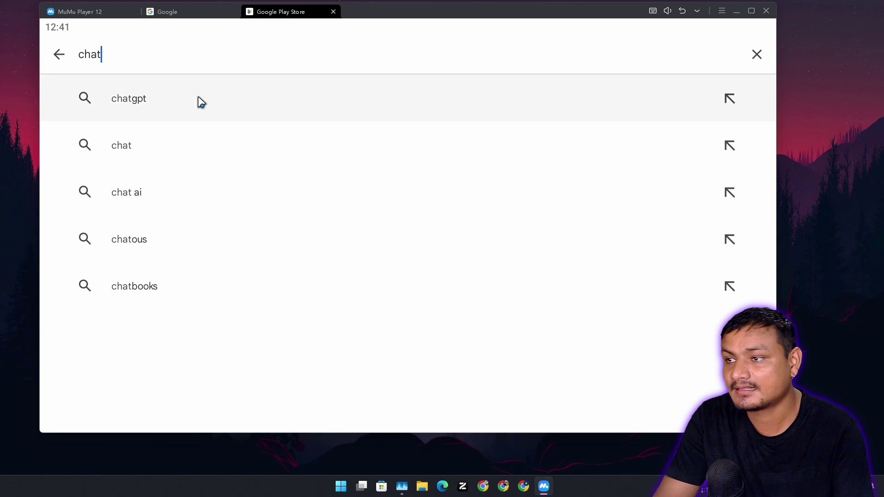
{"action": "left_click", "coordinate": [197, 99]}
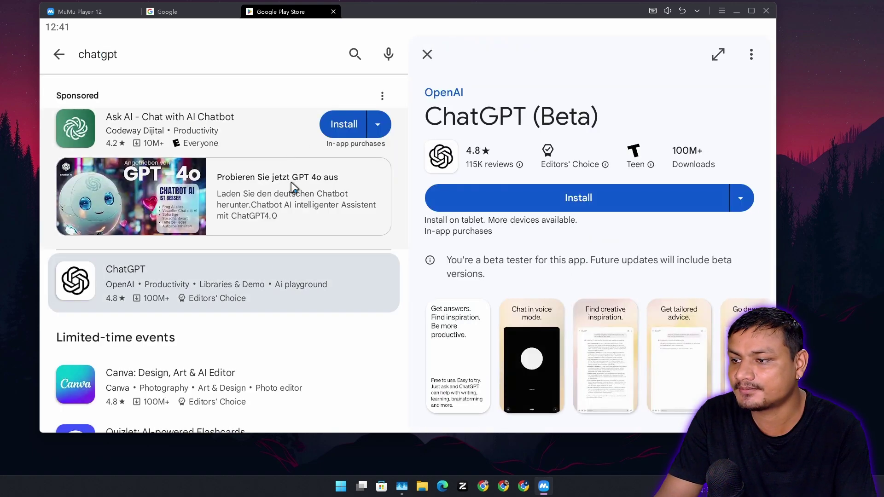
{"action": "left_click", "coordinate": [518, 200]}
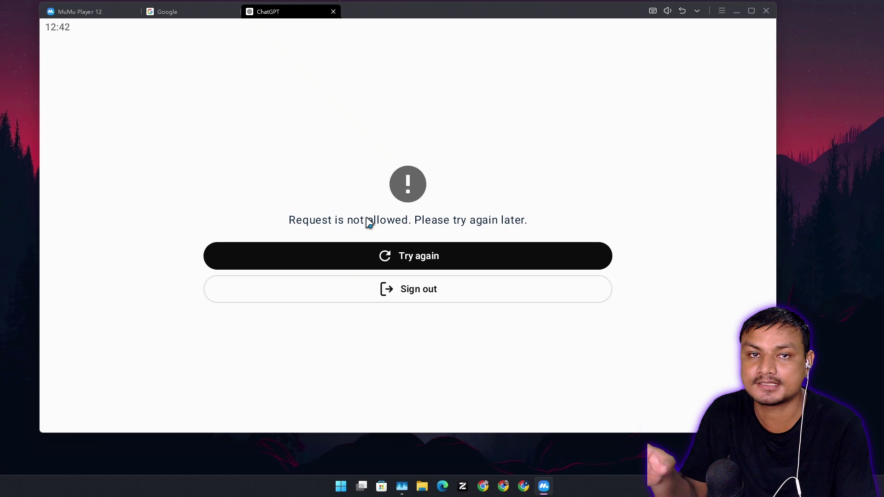
Step: Close the ChatGPT app and start a new Live voice conversation in Gemini
{"action": "left_click", "coordinate": [333, 12]}
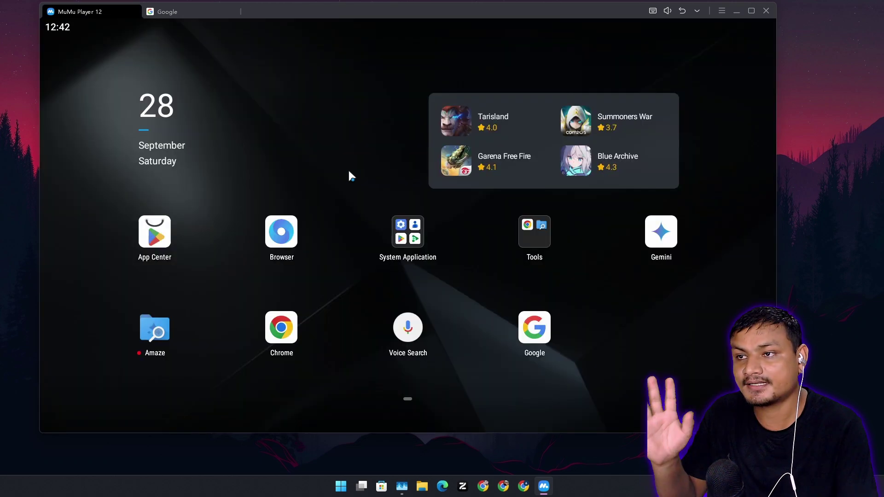
{"action": "left_click", "coordinate": [661, 232]}
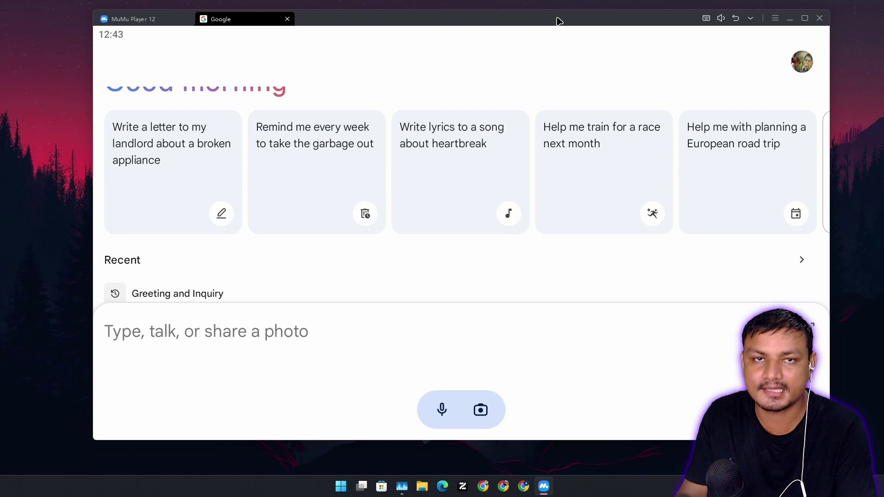
{"action": "left_click_drag", "start_coordinate": [558, 21], "coordinate": [504, 21]}
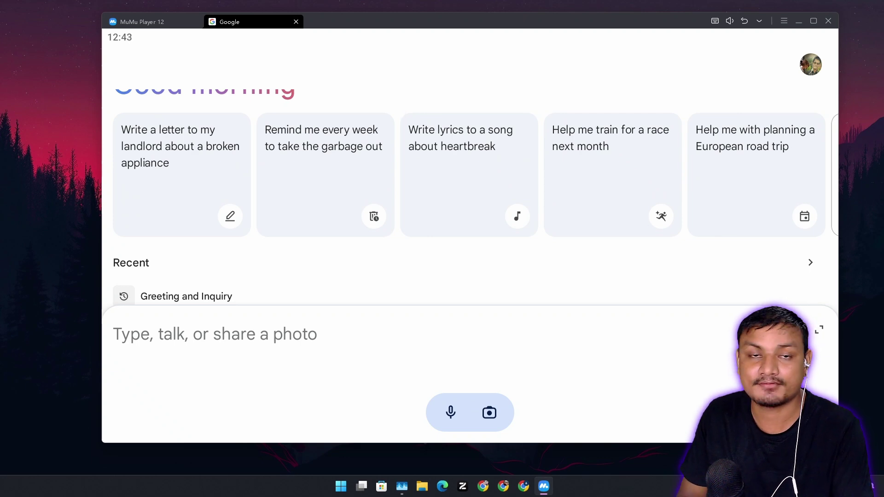
{"action": "left_click", "coordinate": [778, 412]}
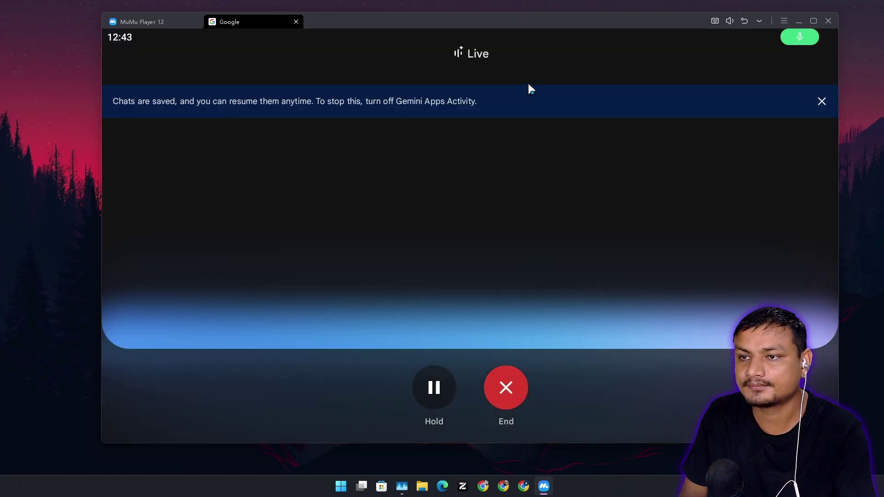
{"action": "left_click_drag", "start_coordinate": [470, 26], "coordinate": [454, 40]}
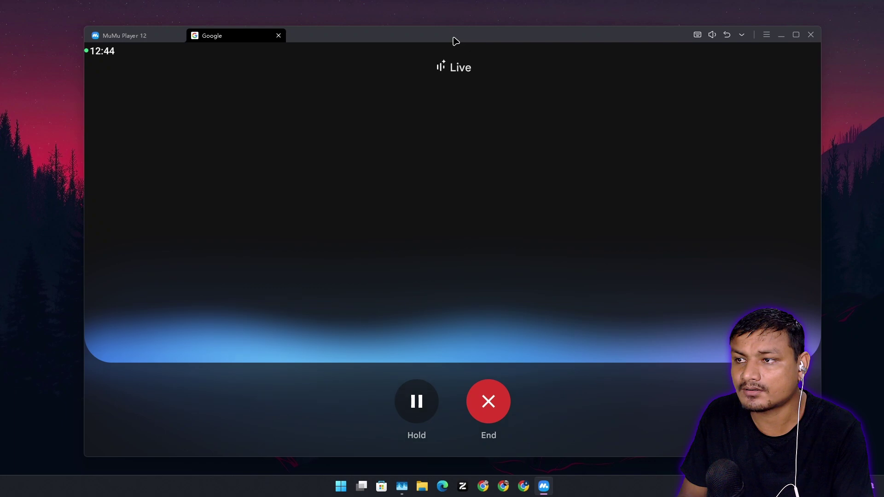
Step: Switch to Task Manager, sort processes by CPU usage to examine the load during the Live conversation, and minimize the window
{"action": "left_click", "coordinate": [401, 486]}
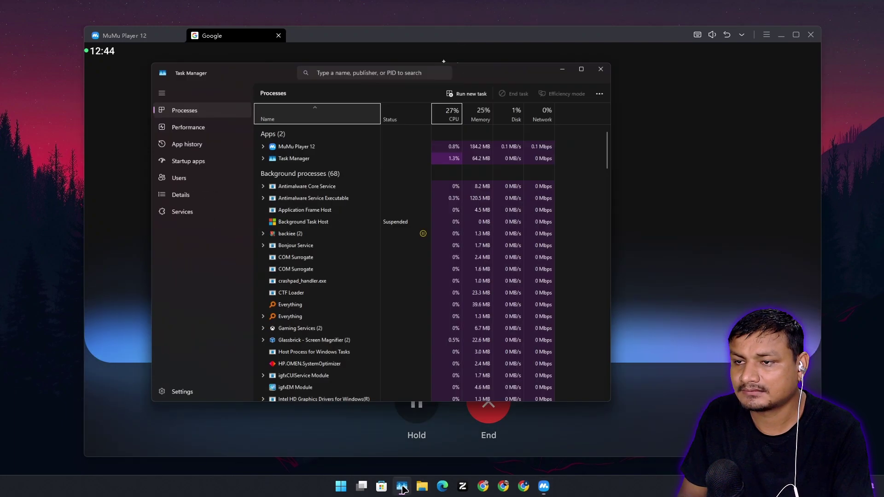
{"action": "left_click_drag", "start_coordinate": [479, 41], "coordinate": [376, 57]}
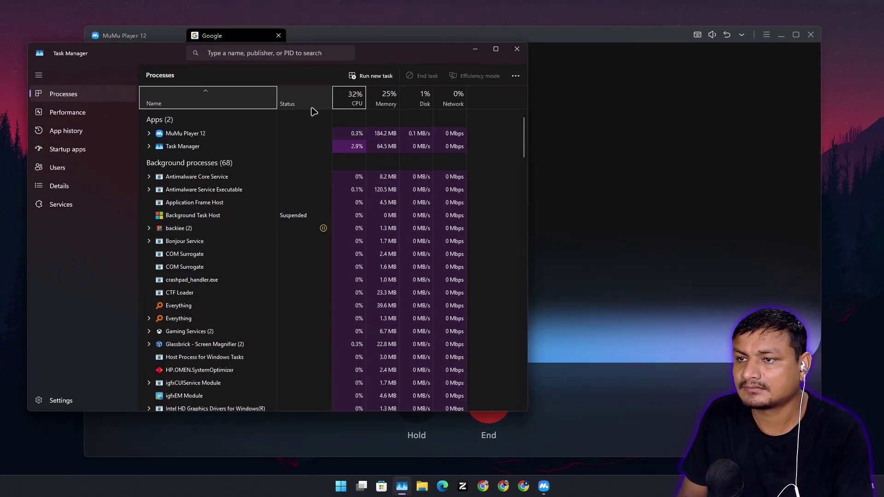
{"action": "left_click", "coordinate": [353, 97]}
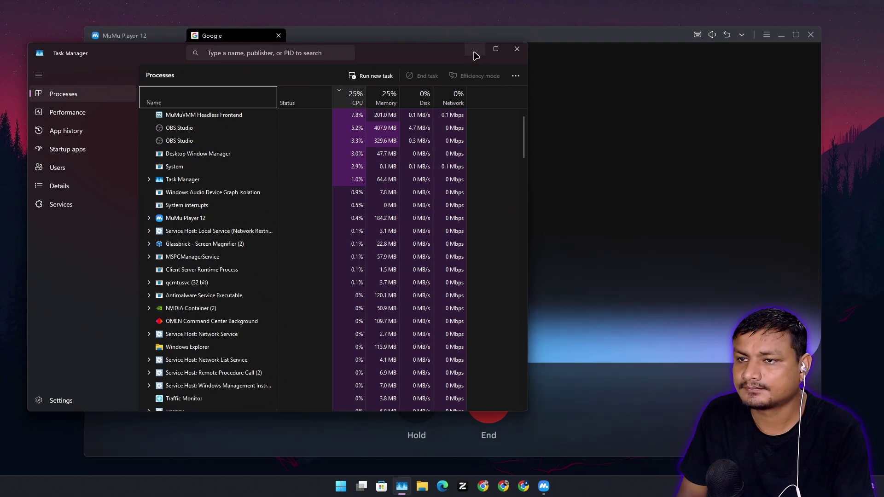
{"action": "left_click", "coordinate": [475, 54]}
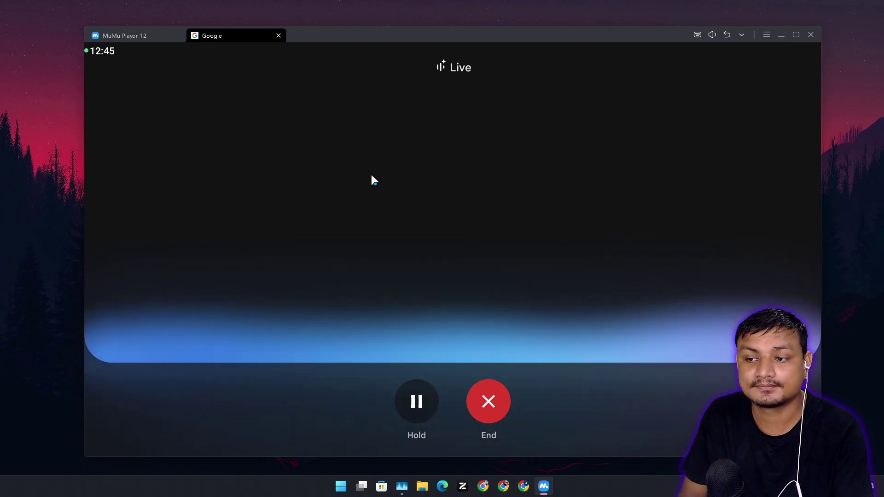
Step: Put the Gemini Live conversation on hold and switch to Task Manager
{"action": "left_click", "coordinate": [419, 389]}
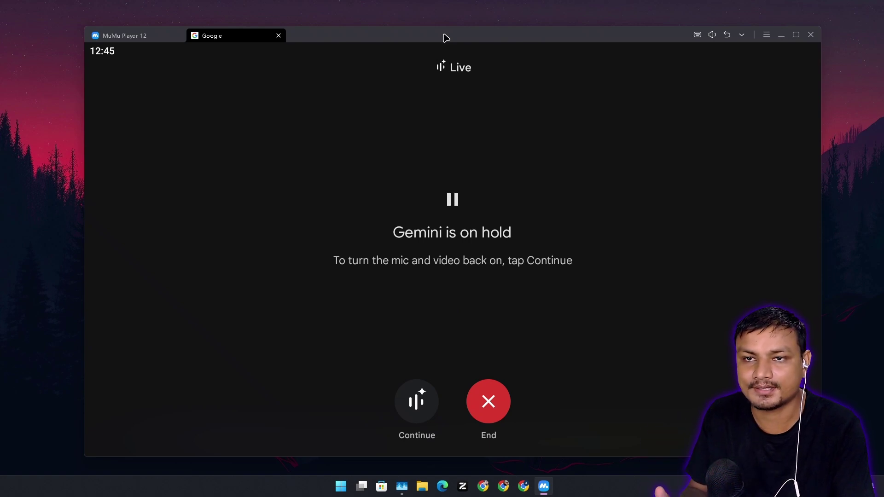
{"action": "mouse_move", "coordinate": [446, 38]}
{"action": "left_mouse_down"}
{"action": "mouse_move", "coordinate": [492, 47]}
{"action": "mouse_move", "coordinate": [460, 31]}
{"action": "left_mouse_up"}
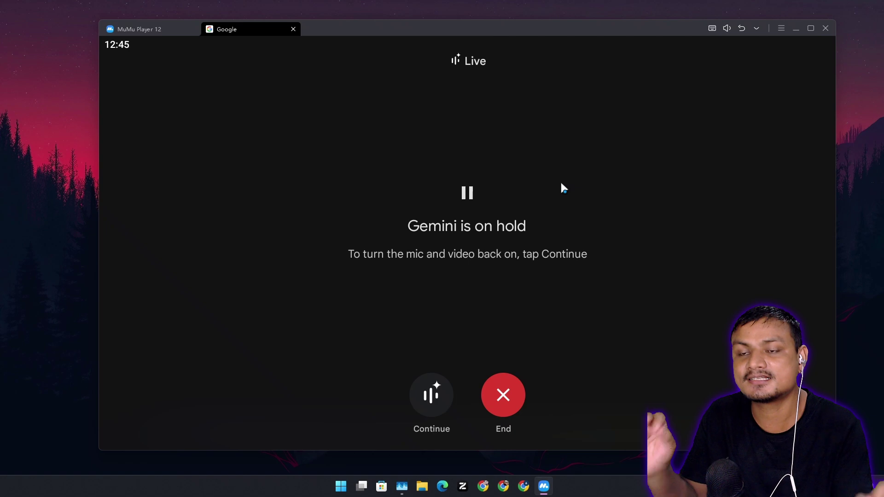
{"action": "left_click", "coordinate": [402, 487]}
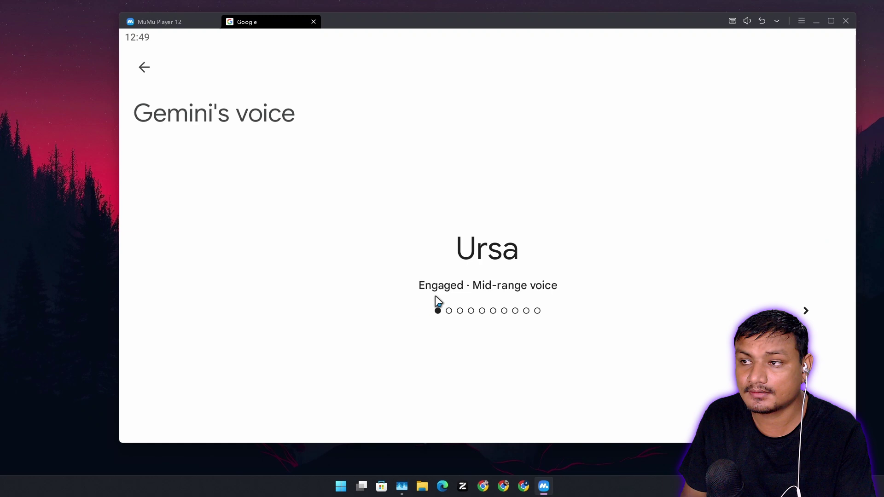
Step: Browse through Gemini's voices from Nova to Lyra, leave Lyra selected, and exit the Gemini settings
{"action": "left_click", "coordinate": [806, 310]}
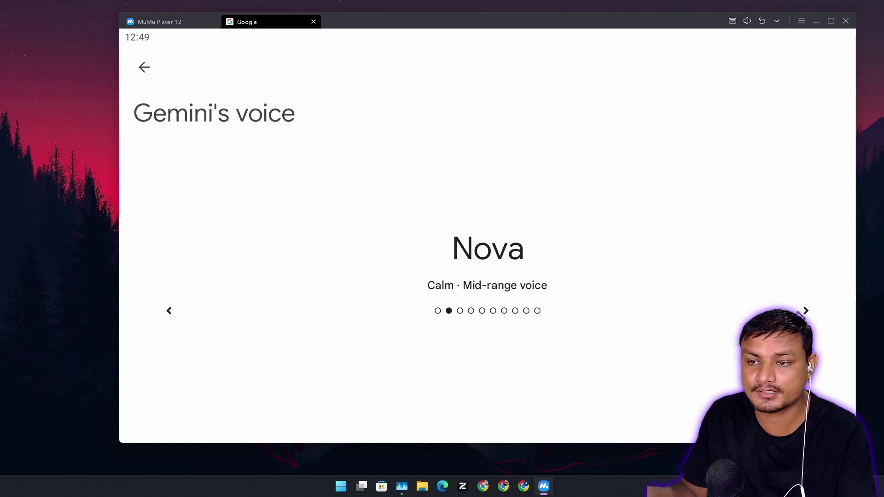
{"action": "left_click", "coordinate": [804, 313]}
{"action": "left_click", "coordinate": [803, 313]}
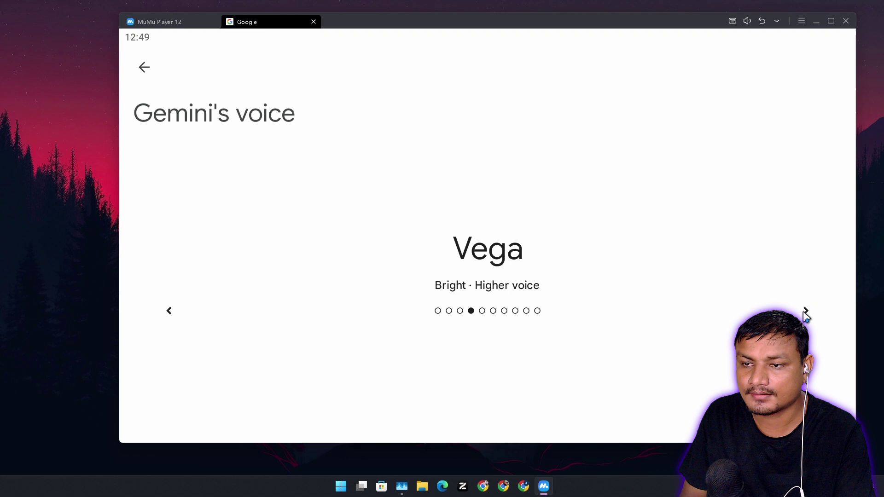
{"action": "left_click", "coordinate": [805, 312]}
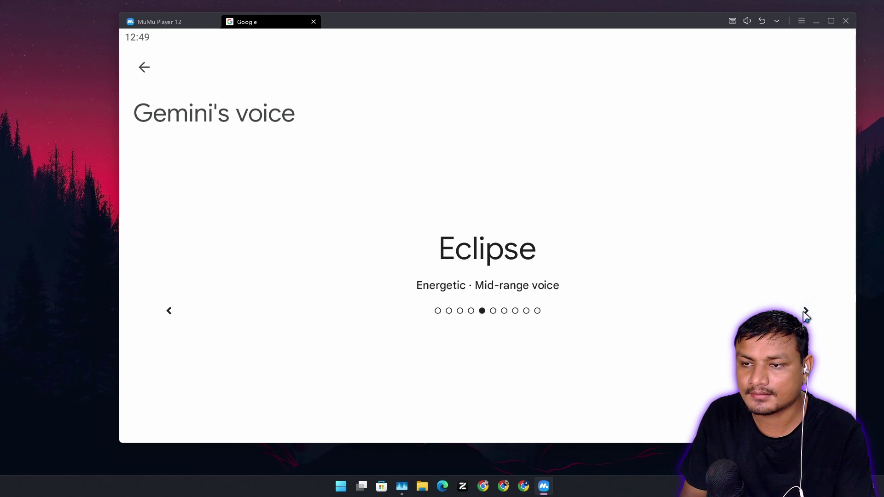
{"action": "left_click", "coordinate": [804, 313]}
{"action": "left_click", "coordinate": [804, 312]}
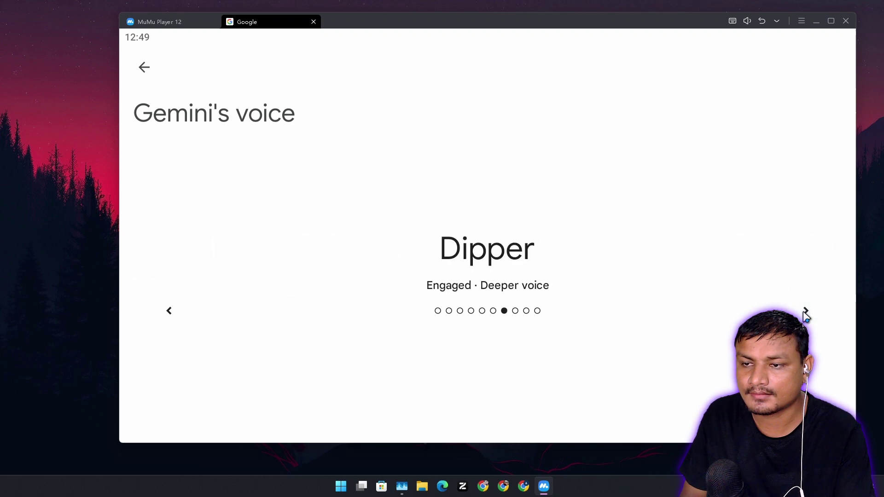
{"action": "left_click", "coordinate": [804, 312]}
{"action": "left_click", "coordinate": [804, 312]}
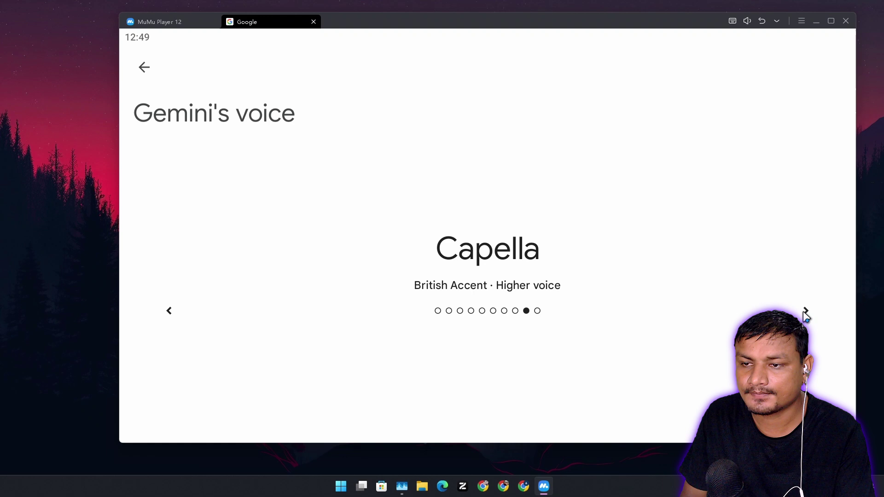
{"action": "left_click", "coordinate": [804, 312]}
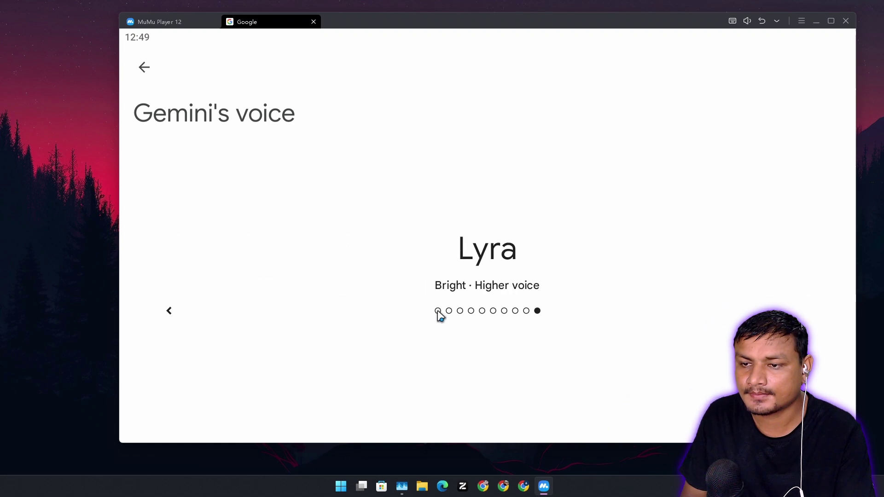
{"action": "left_click", "coordinate": [145, 68]}
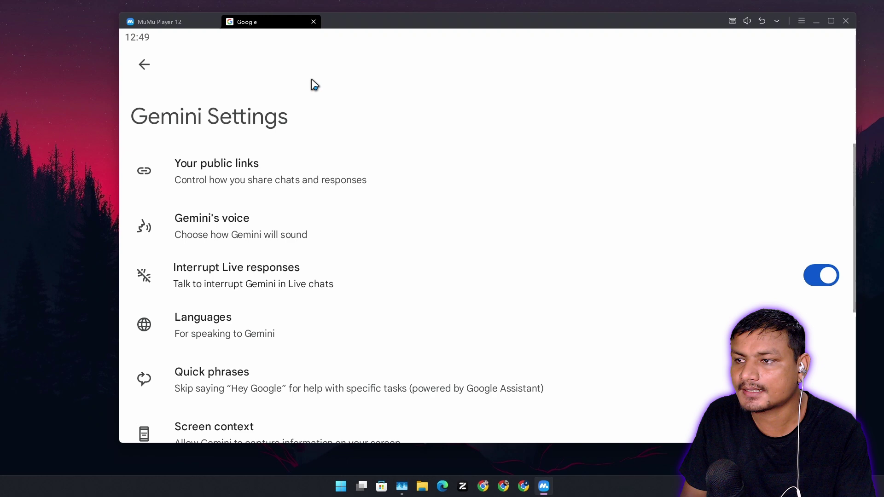
{"action": "left_click", "coordinate": [150, 65]}
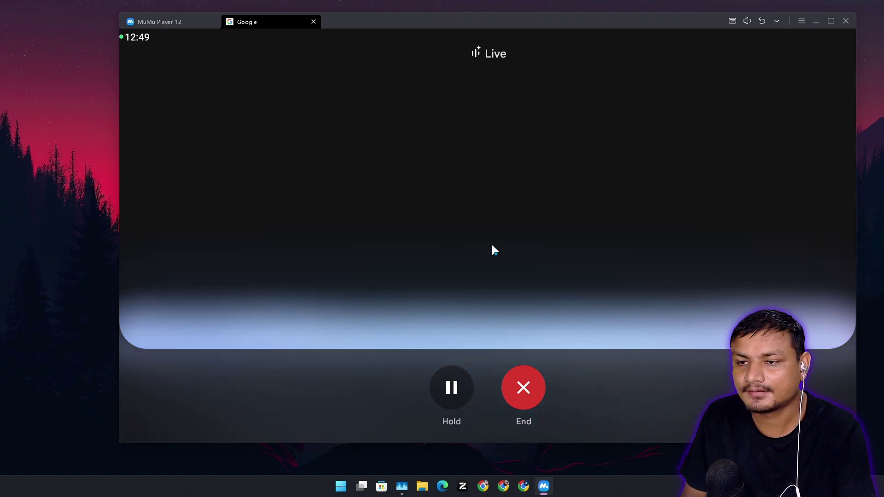
Step: End the Live conversation, rate it positively, and submit the feedback with the reason Felt natural
{"action": "left_click", "coordinate": [523, 388]}
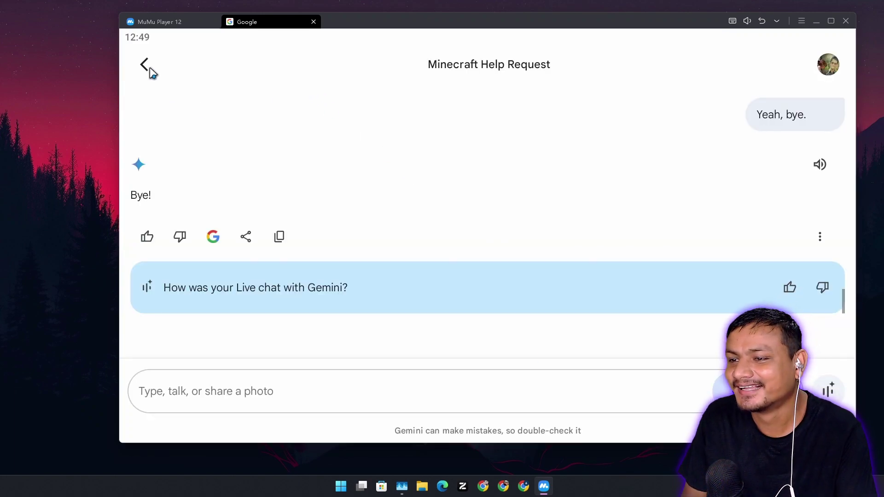
{"action": "left_click", "coordinate": [789, 287]}
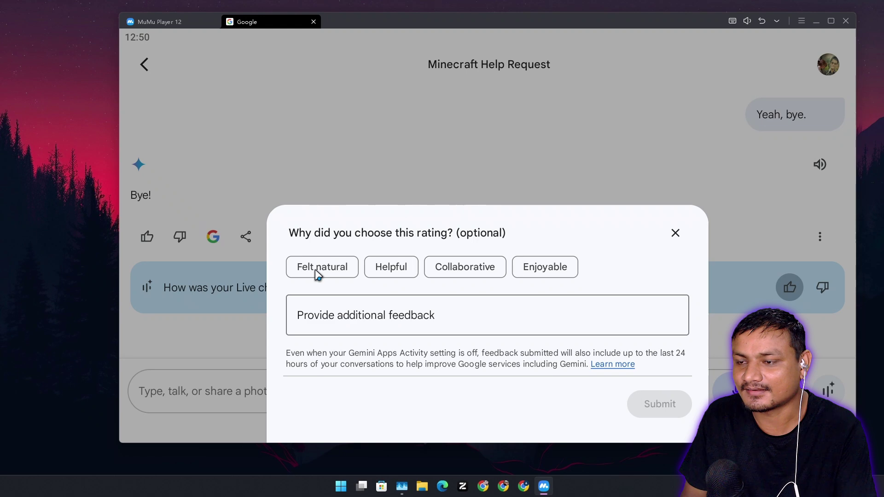
{"action": "left_click", "coordinate": [320, 268]}
{"action": "left_click", "coordinate": [666, 393]}
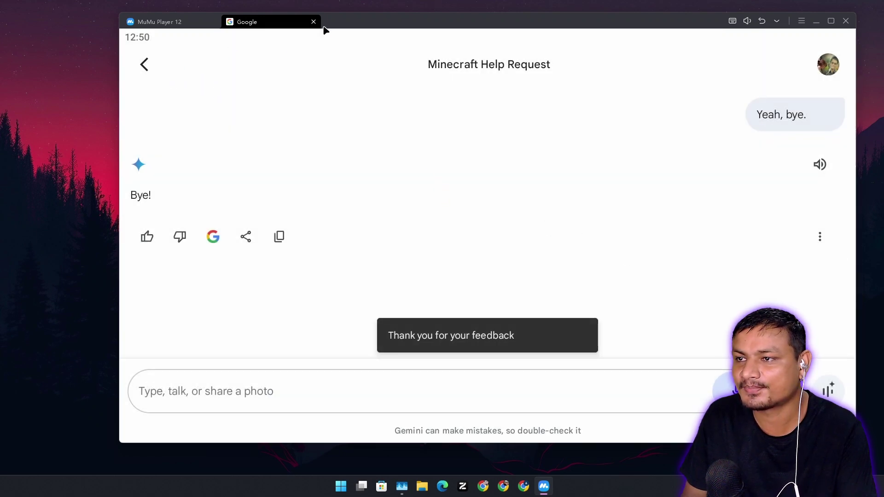
Step: Close the Google app and reposition the MuMu Player window on the desktop
{"action": "left_click", "coordinate": [314, 22]}
{"action": "left_click_drag", "start_coordinate": [405, 22], "coordinate": [357, 31]}
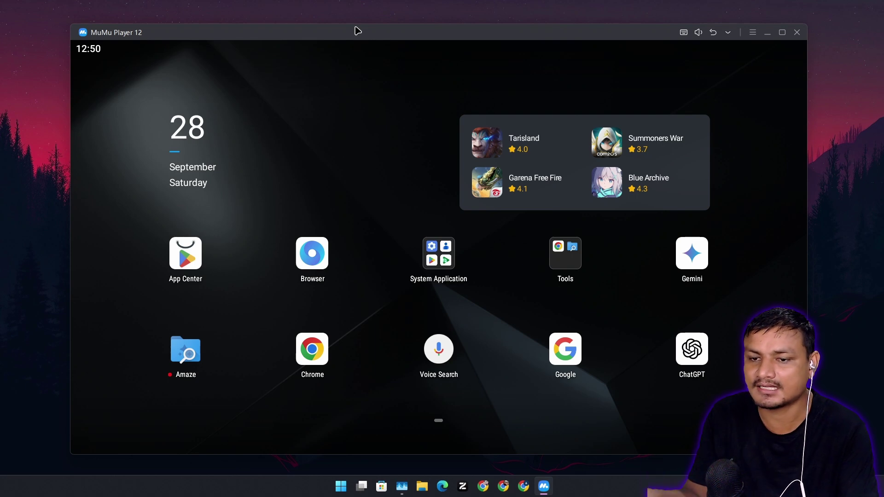
{"action": "left_click_drag", "start_coordinate": [358, 31], "coordinate": [349, 22]}
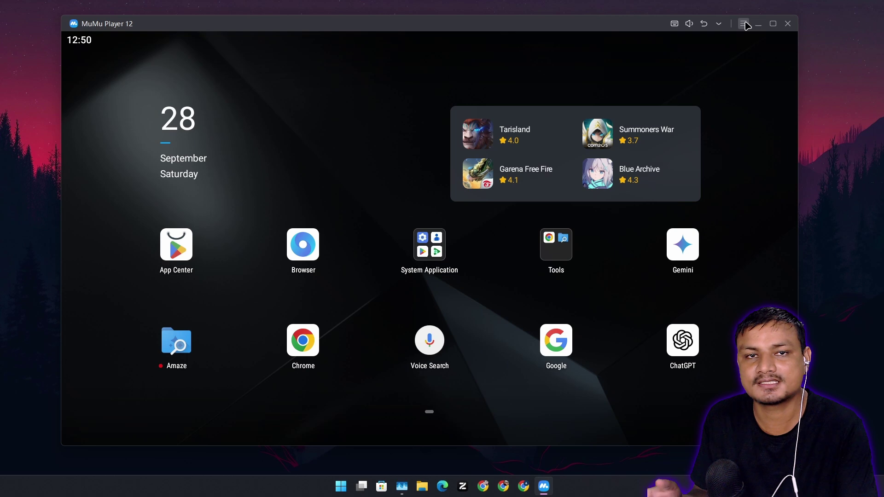
Step: Switch to Task Manager, examine the CPU and memory usage of the idle emulator's processes, and close it
{"action": "left_click", "coordinate": [745, 24]}
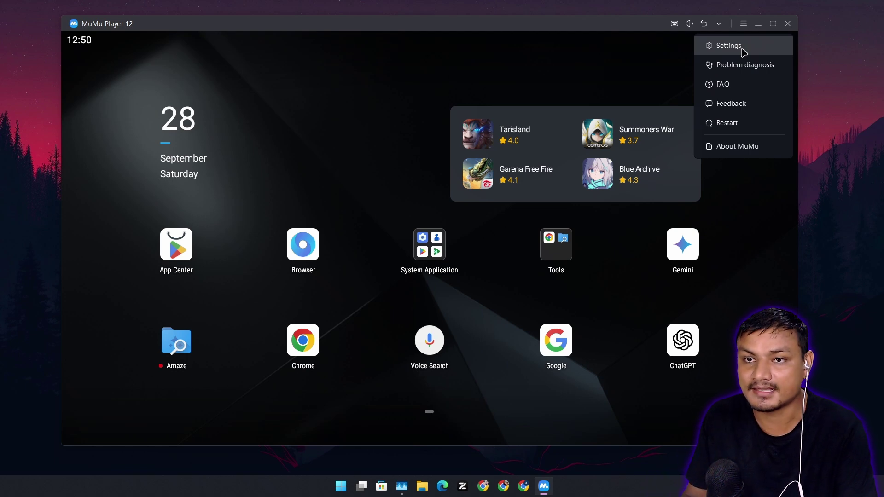
{"action": "left_click", "coordinate": [402, 486]}
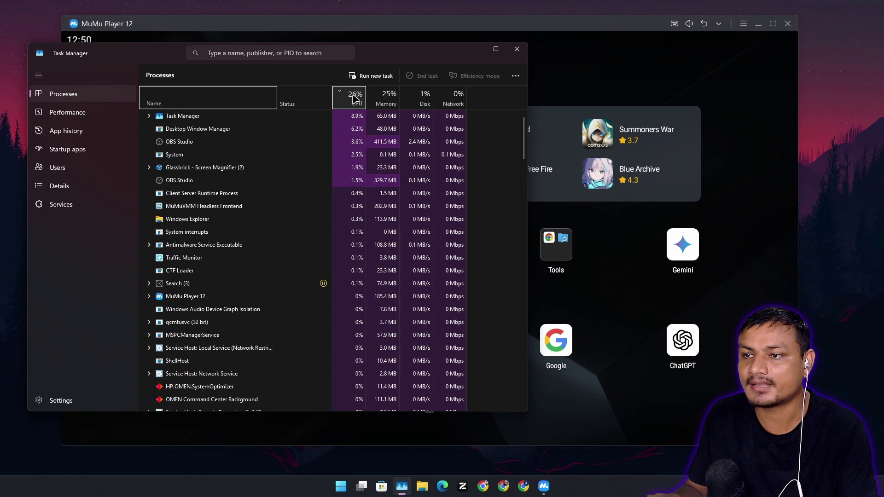
{"action": "scroll", "coordinate": [211, 209], "scroll_direction": "down", "scroll_amount": 4}
{"action": "scroll", "coordinate": [211, 209], "scroll_direction": "up", "scroll_amount": 4}
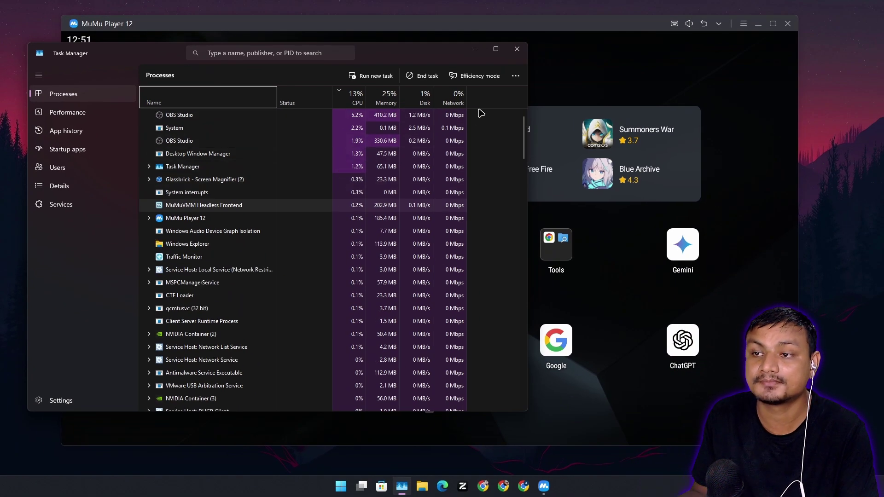
{"action": "left_click", "coordinate": [517, 48]}
Step: Open the MuMu Player settings and review the Display resolution, graphics rendering mode and performance configuration options
{"action": "left_click", "coordinate": [744, 25]}
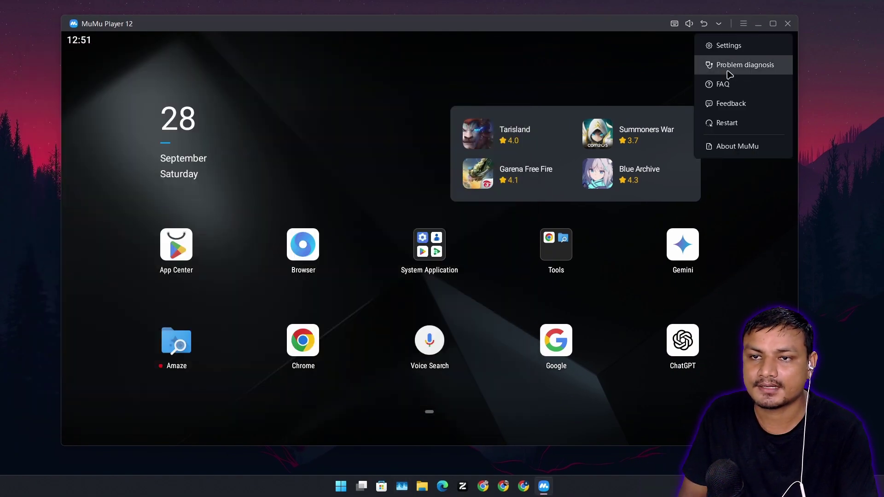
{"action": "left_click", "coordinate": [731, 46]}
{"action": "left_click", "coordinate": [272, 173]}
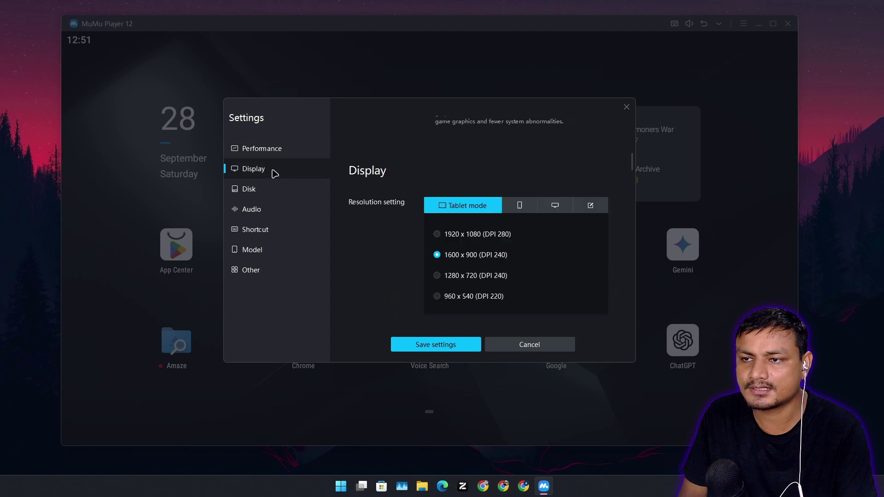
{"action": "left_click", "coordinate": [283, 147]}
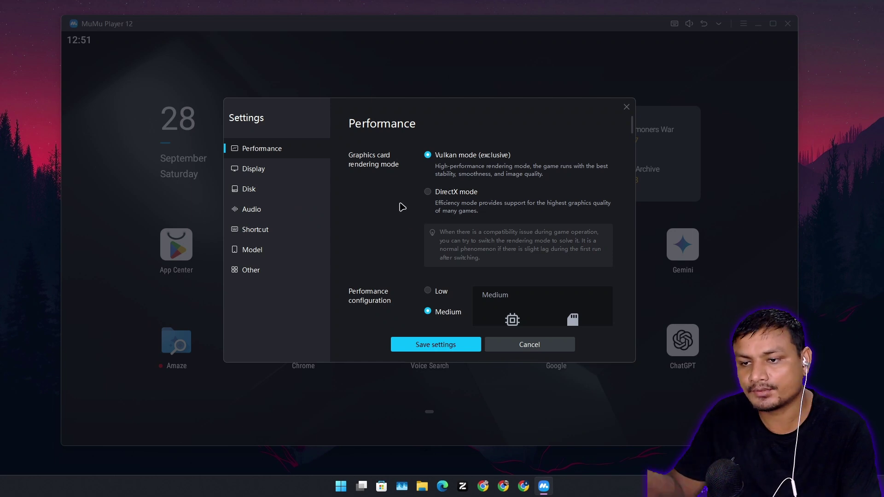
{"action": "scroll", "coordinate": [548, 225], "scroll_direction": "down", "scroll_amount": 2}
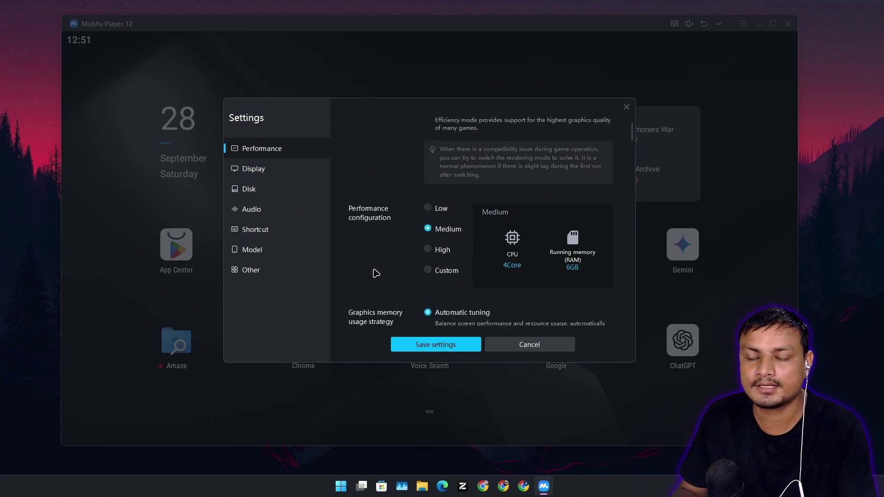
{"action": "scroll", "coordinate": [375, 272], "scroll_direction": "up", "scroll_amount": 2}
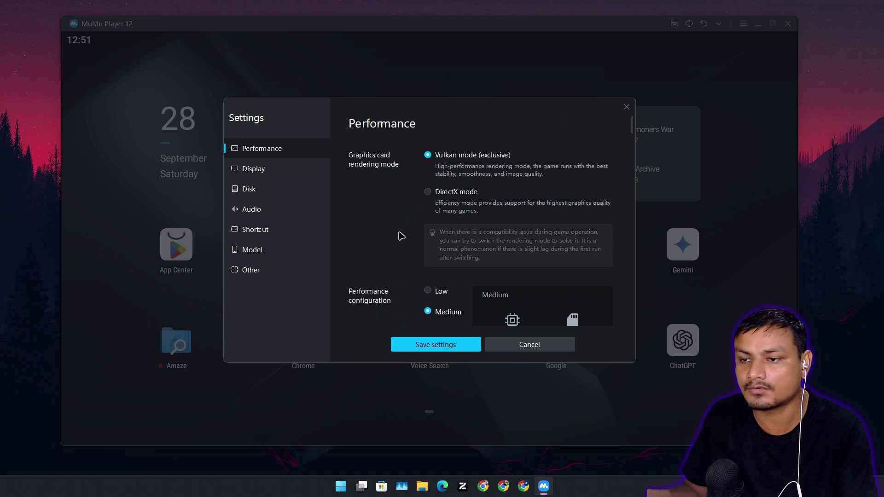
{"action": "scroll", "coordinate": [406, 225], "scroll_direction": "down", "scroll_amount": 1}
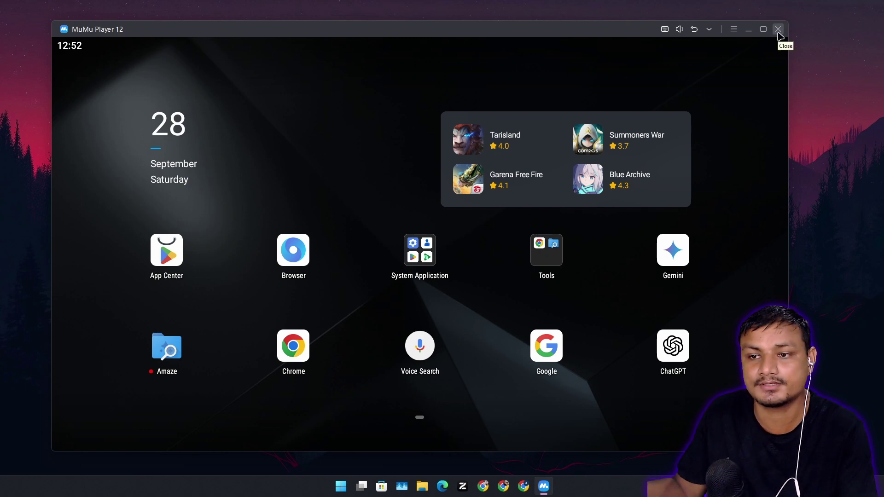
Step: Exit MuMu Player and confirm the exit
{"action": "left_click", "coordinate": [779, 29]}
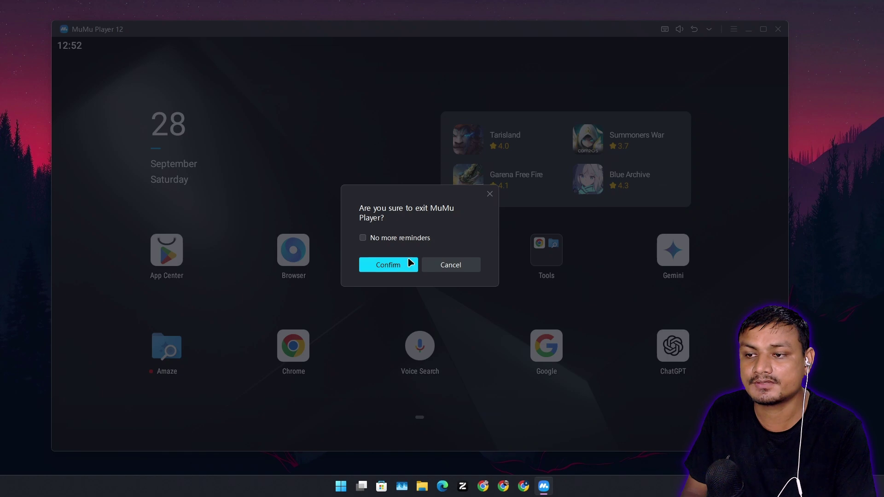
{"action": "left_click", "coordinate": [409, 263]}
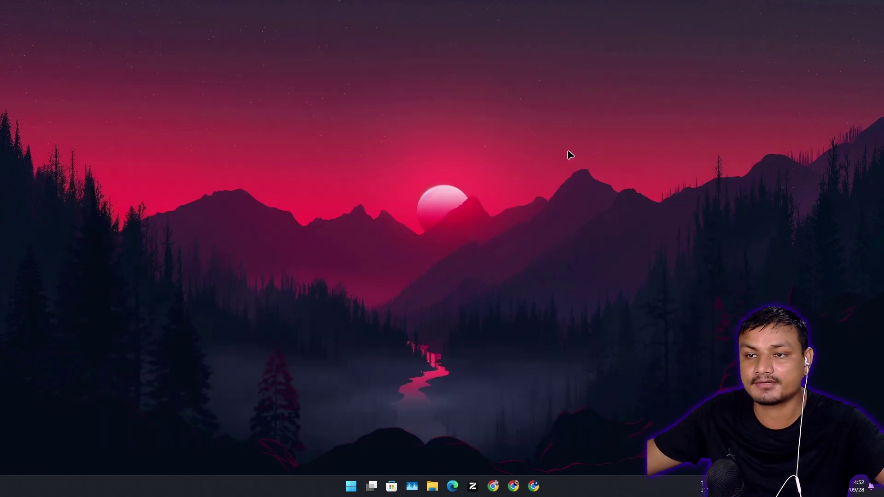